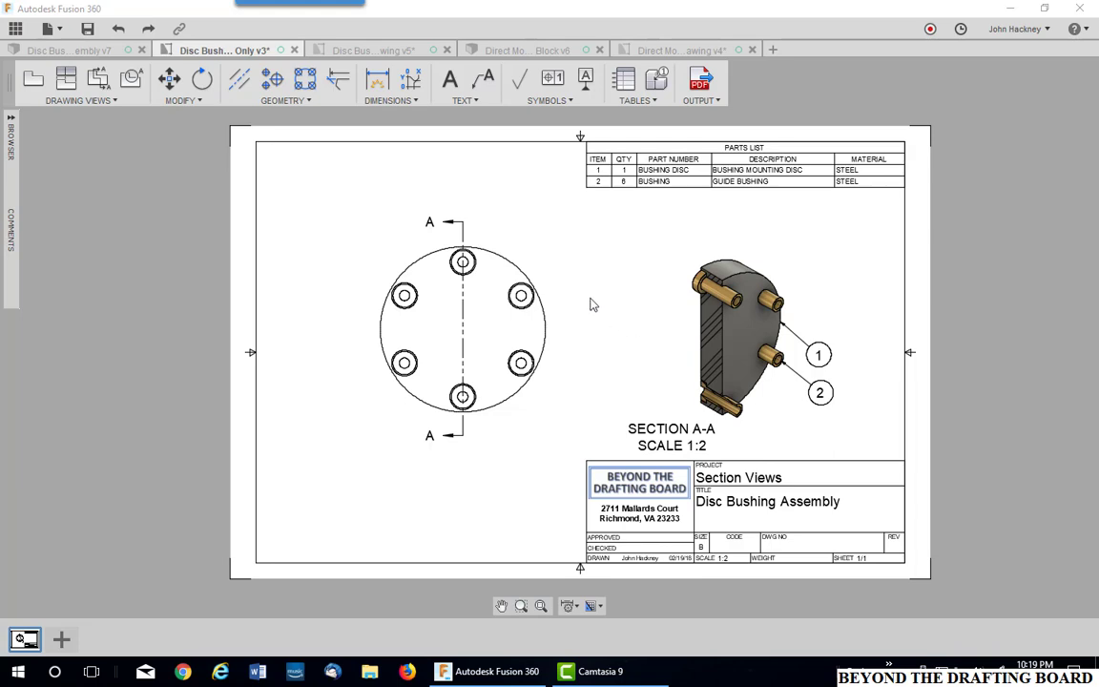
Review the Disc Bushing assembly section drawing, then switch to the Direct Modeling Block drawing.
{"action": "left_click", "coordinate": [339, 50]}
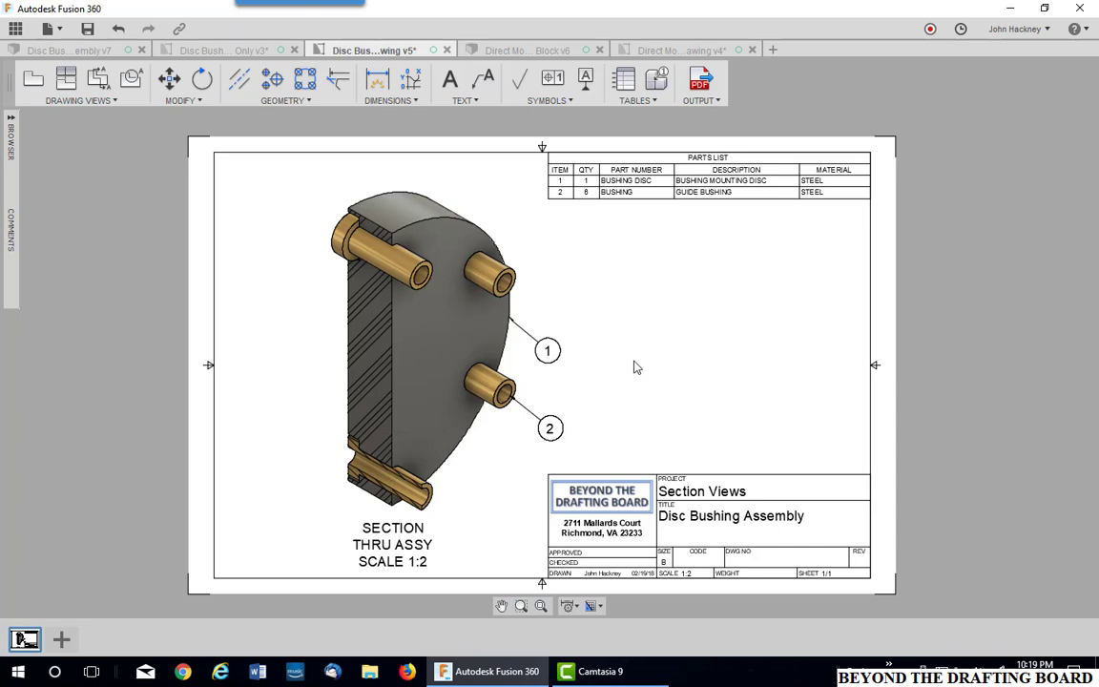
{"action": "left_click", "coordinate": [637, 50]}
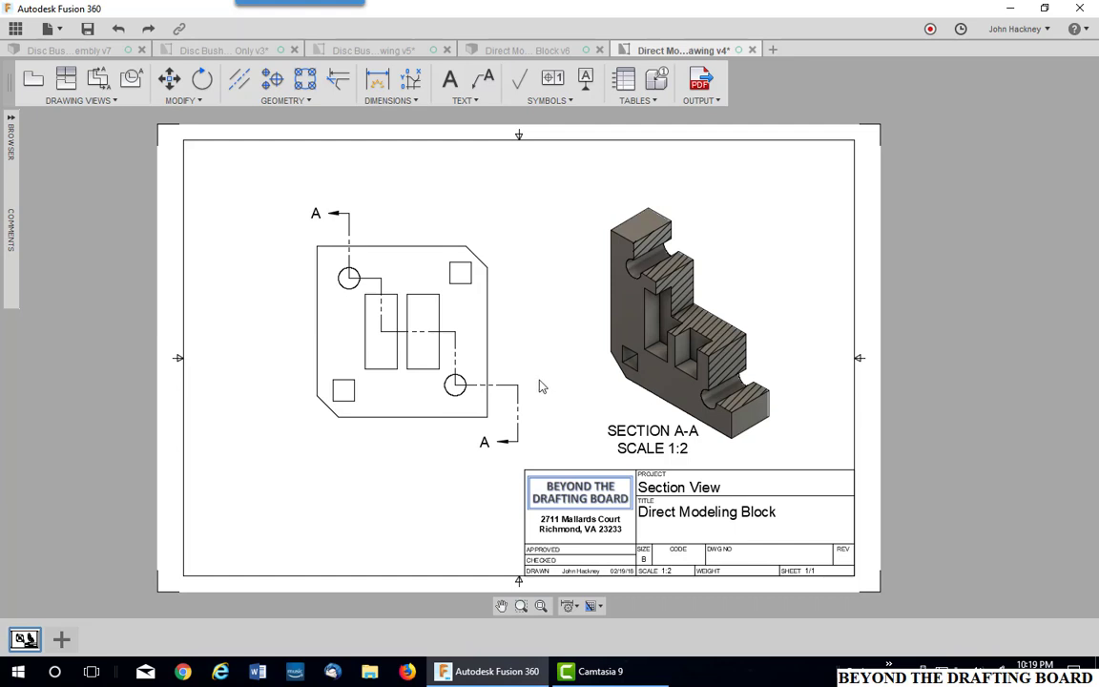
Export the Direct Modeling Block drawing to PDF as Untitled.pdf with Open PDF enabled.
{"action": "scroll", "coordinate": [540, 387], "scroll_direction": "down", "scroll_amount": 3}
{"action": "middle_click_drag", "start_coordinate": [679, 326], "coordinate": [531, 328]}
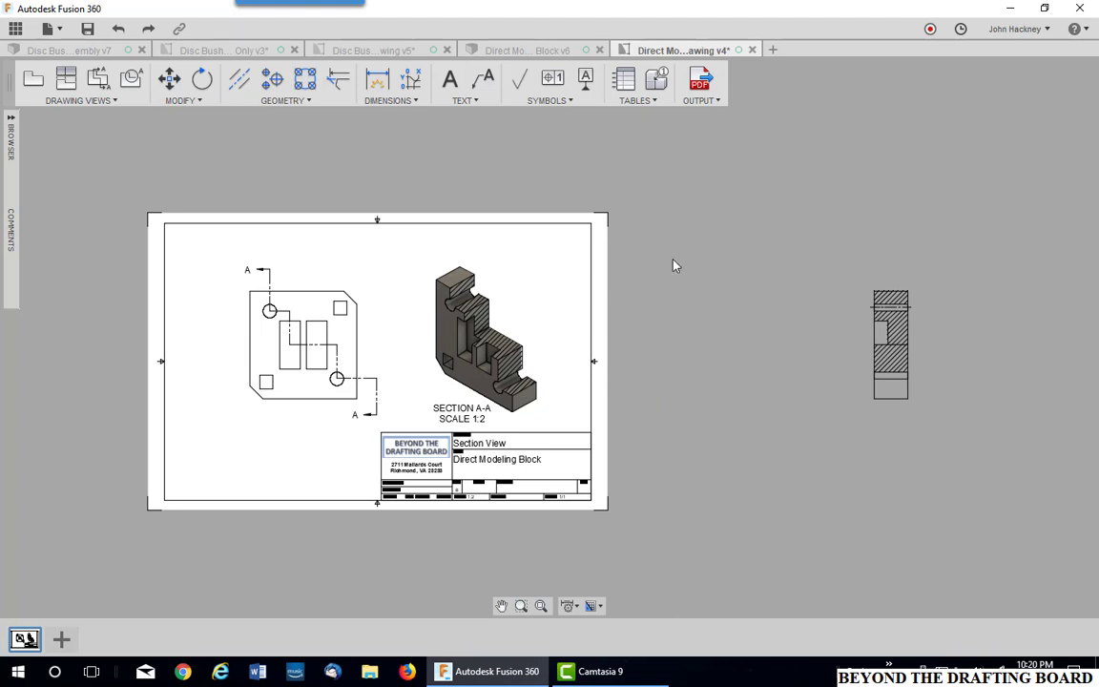
{"action": "left_click", "coordinate": [700, 81]}
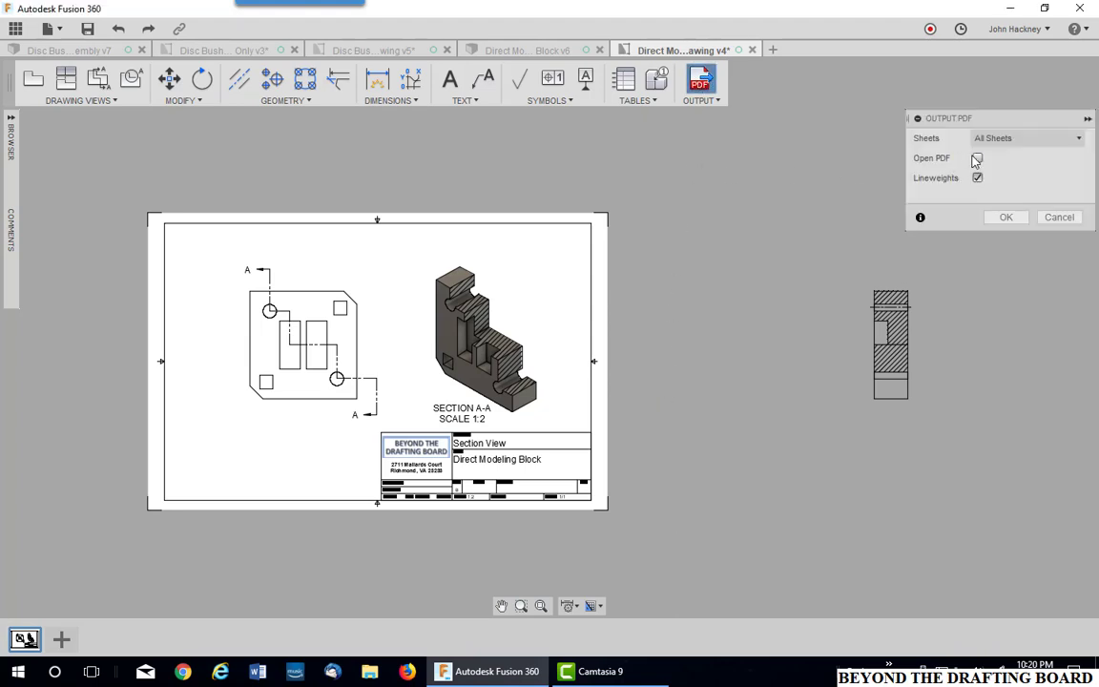
{"action": "left_click", "coordinate": [977, 159]}
{"action": "left_click", "coordinate": [1005, 216]}
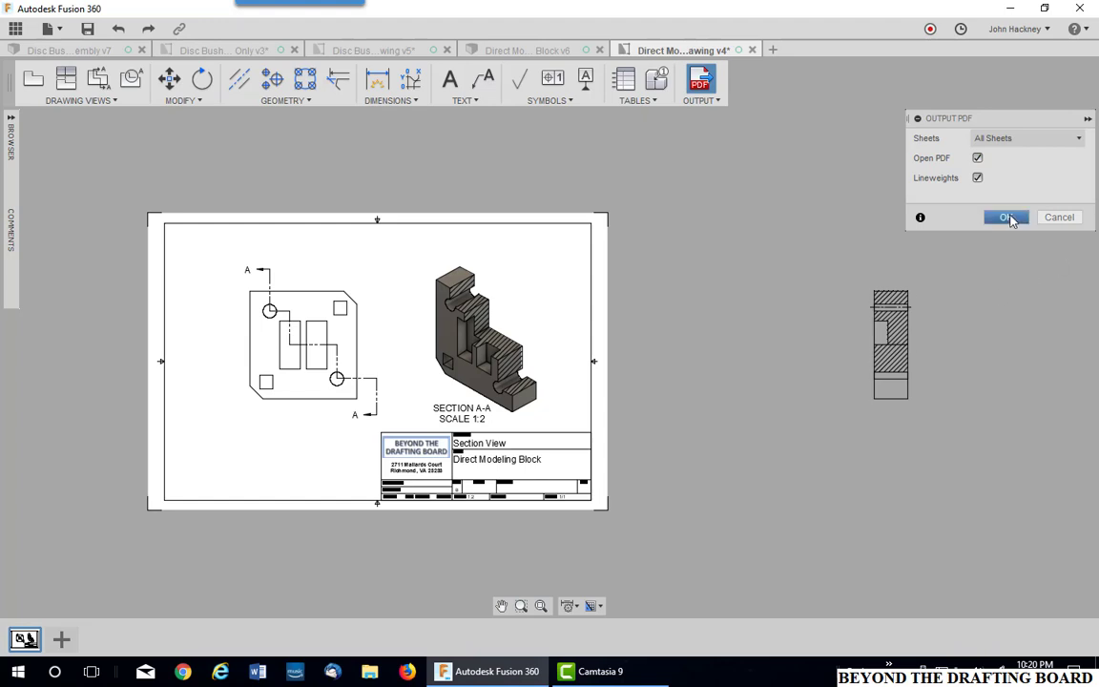
{"action": "left_click", "coordinate": [367, 176]}
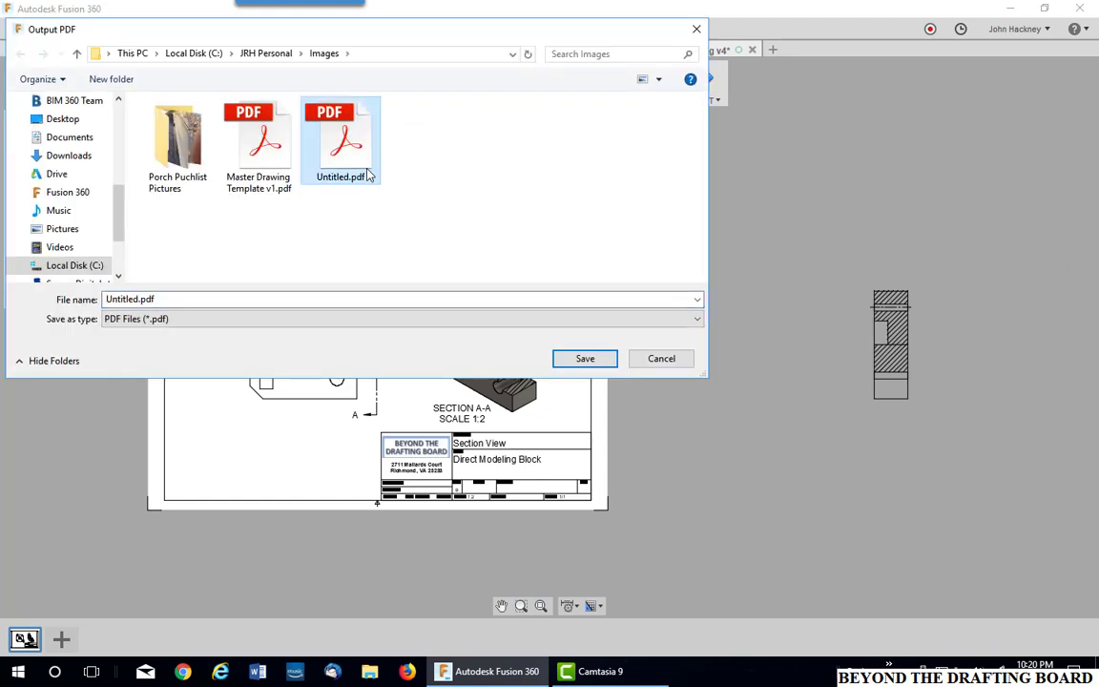
{"action": "left_click", "coordinate": [585, 358]}
Overwrite Untitled.pdf, widen the page in Acrobat to check the sheet, then close Reader.
{"action": "left_click", "coordinate": [589, 336]}
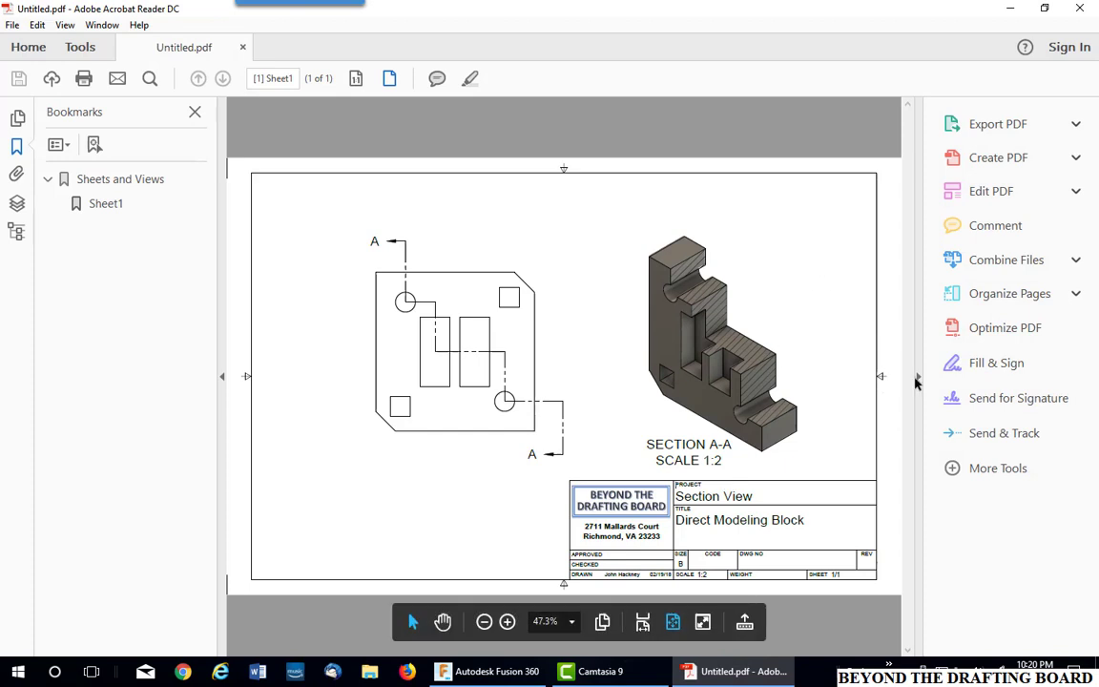
{"action": "left_click", "coordinate": [918, 376]}
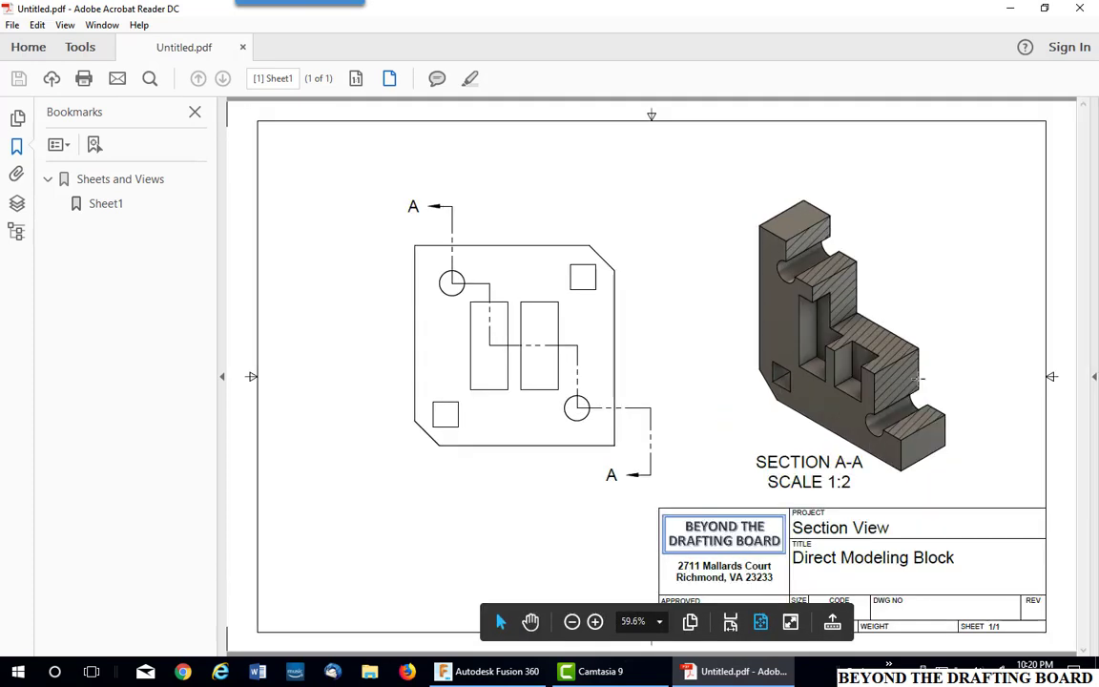
{"action": "left_click", "coordinate": [1079, 7]}
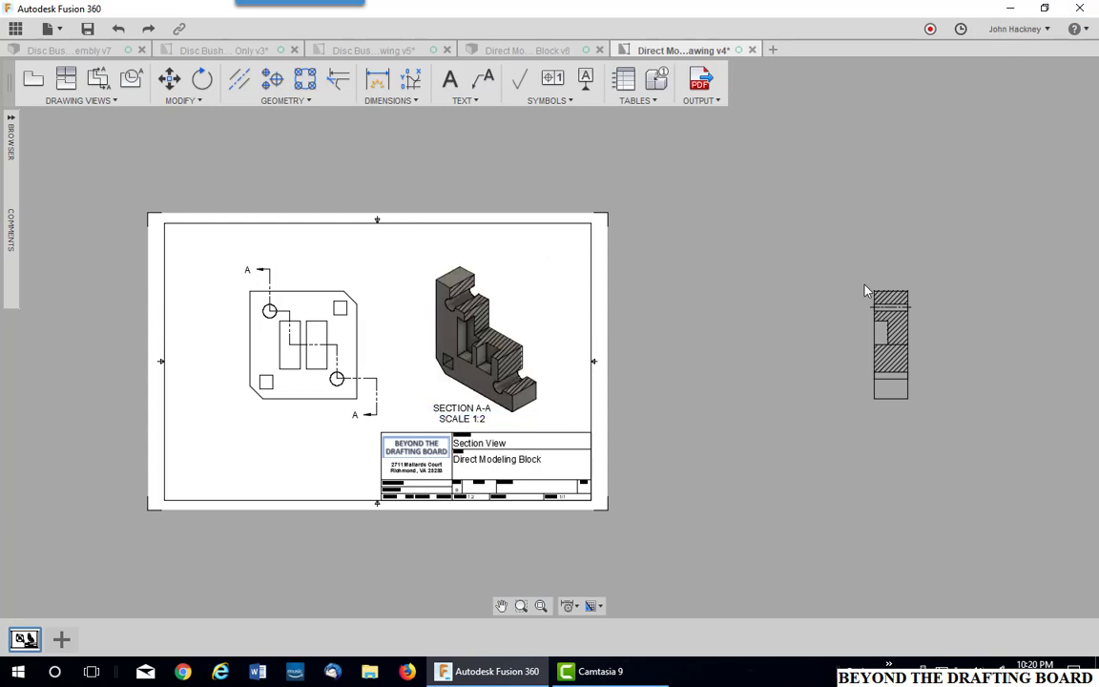
Project an isometric view from the off-sheet section view, then pick up the section view to move it.
{"action": "left_click", "coordinate": [890, 293]}
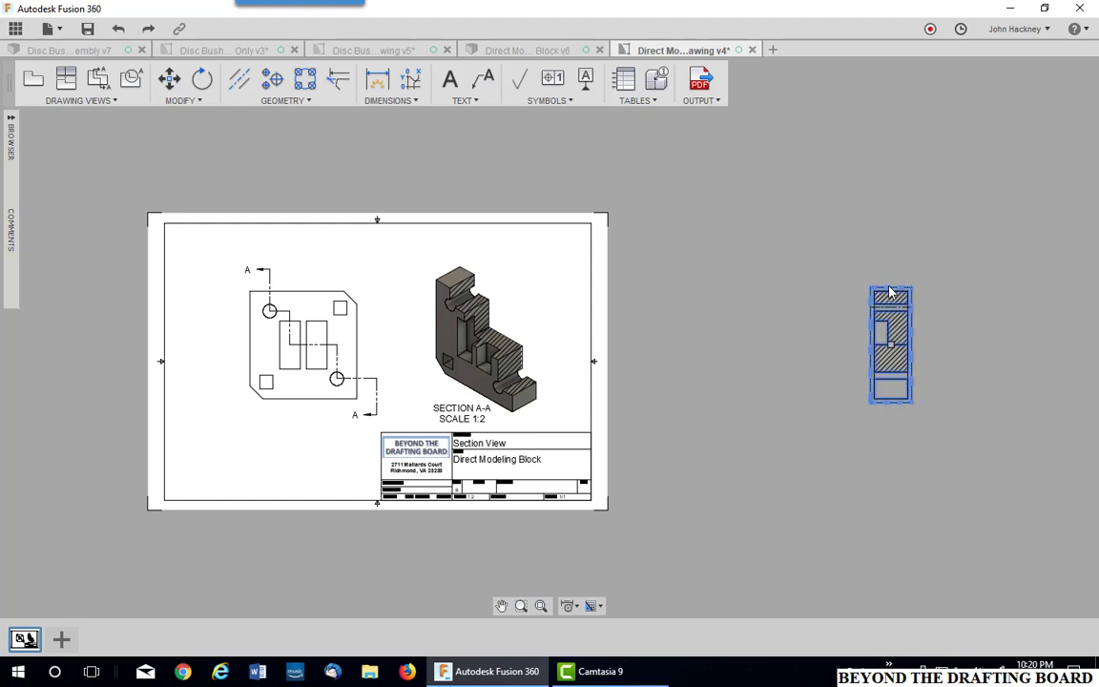
{"action": "right_click", "coordinate": [890, 294]}
{"action": "mouse_move", "coordinate": [902, 358]}
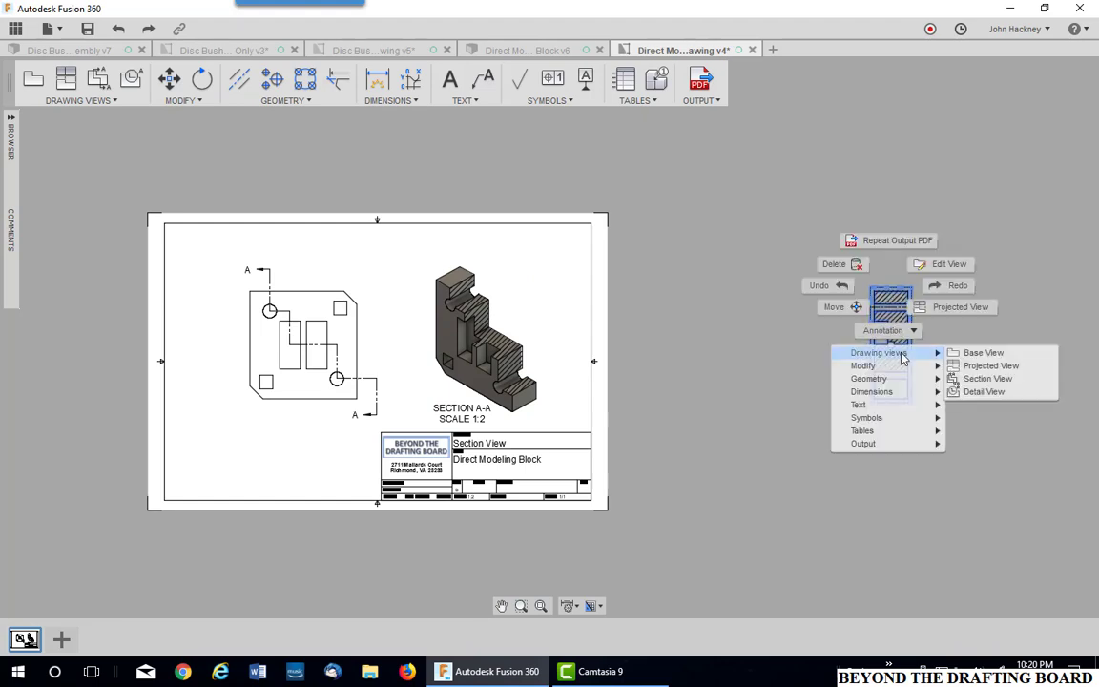
{"action": "left_click", "coordinate": [978, 365]}
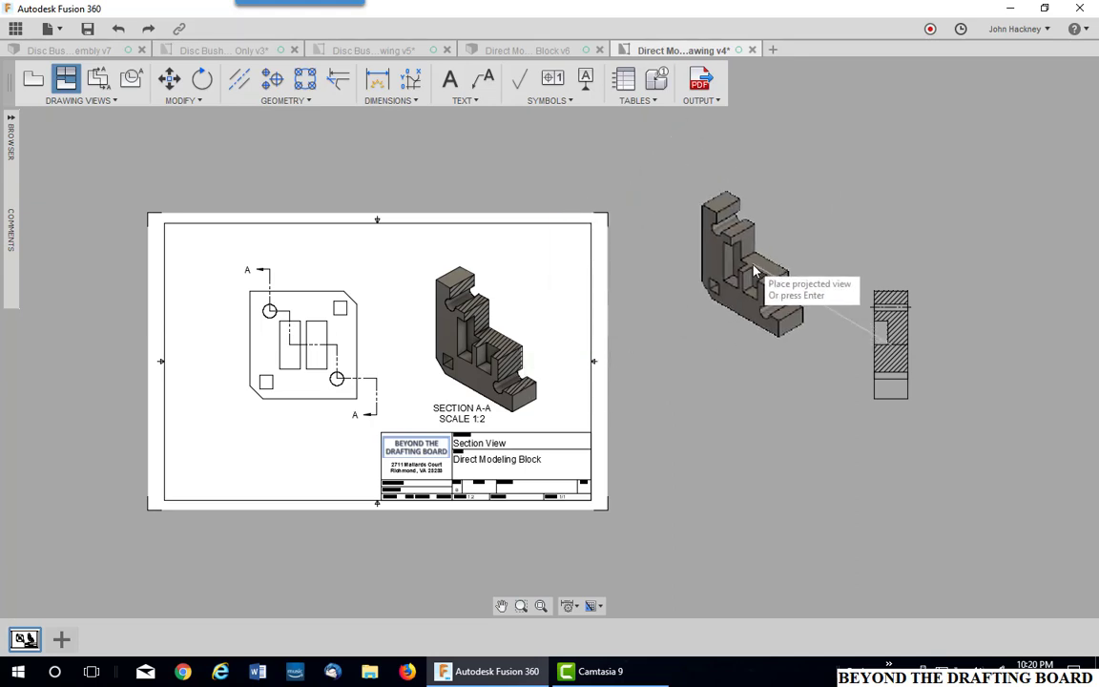
{"action": "right_click", "coordinate": [780, 288]}
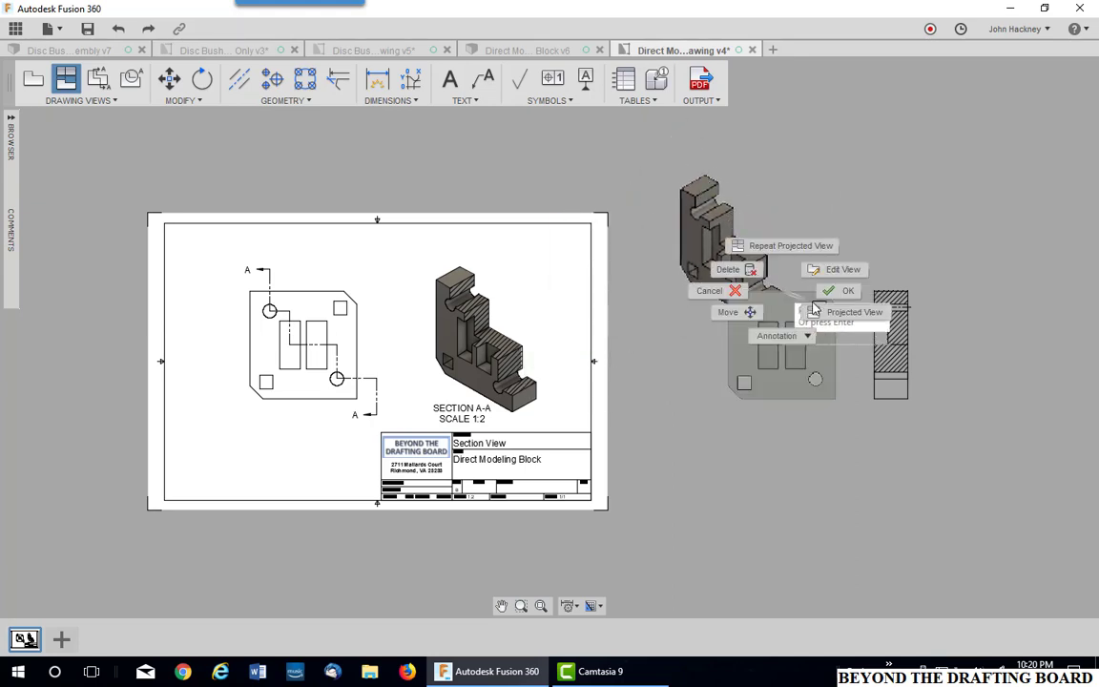
{"action": "left_click", "coordinate": [830, 304]}
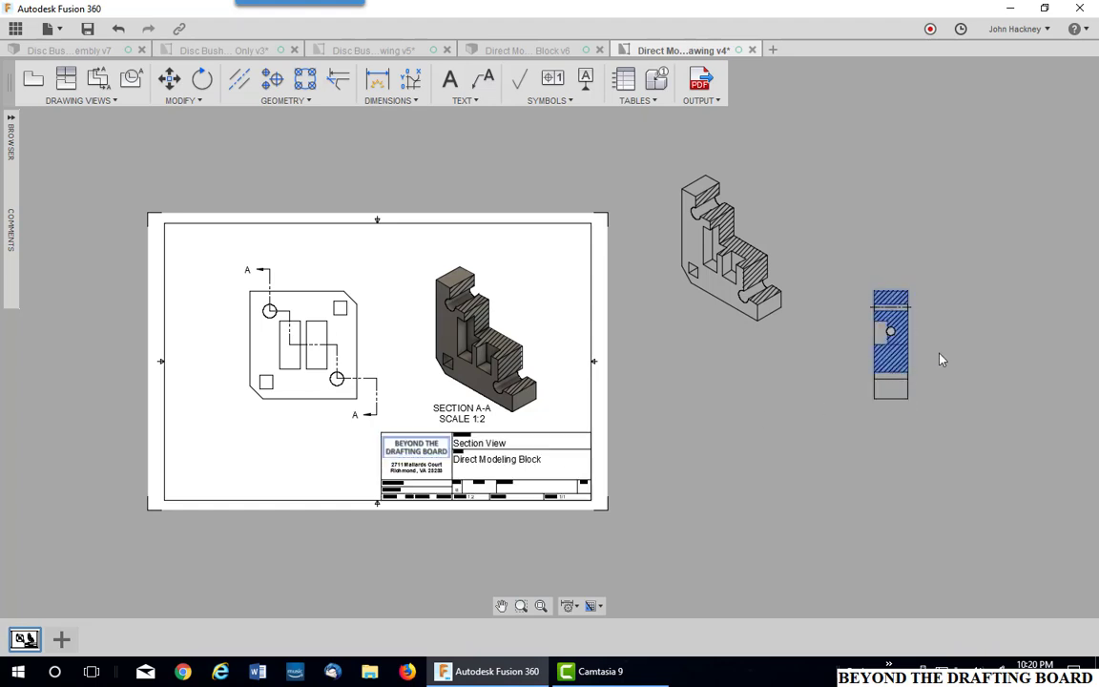
{"action": "left_click", "coordinate": [900, 362]}
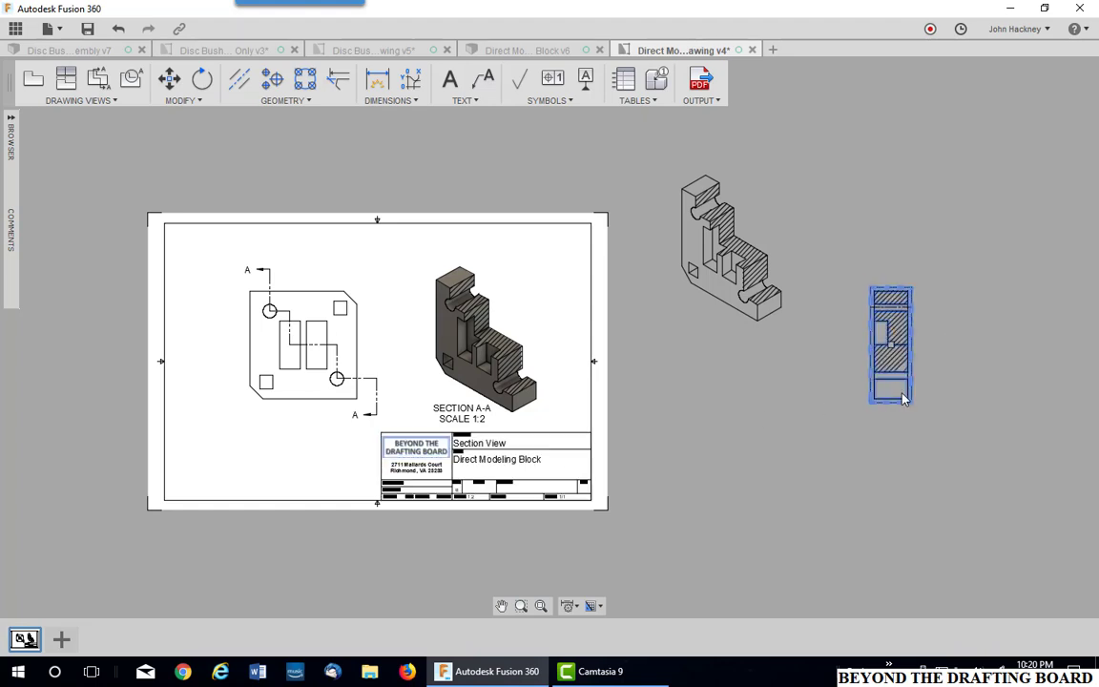
{"action": "left_click", "coordinate": [898, 343]}
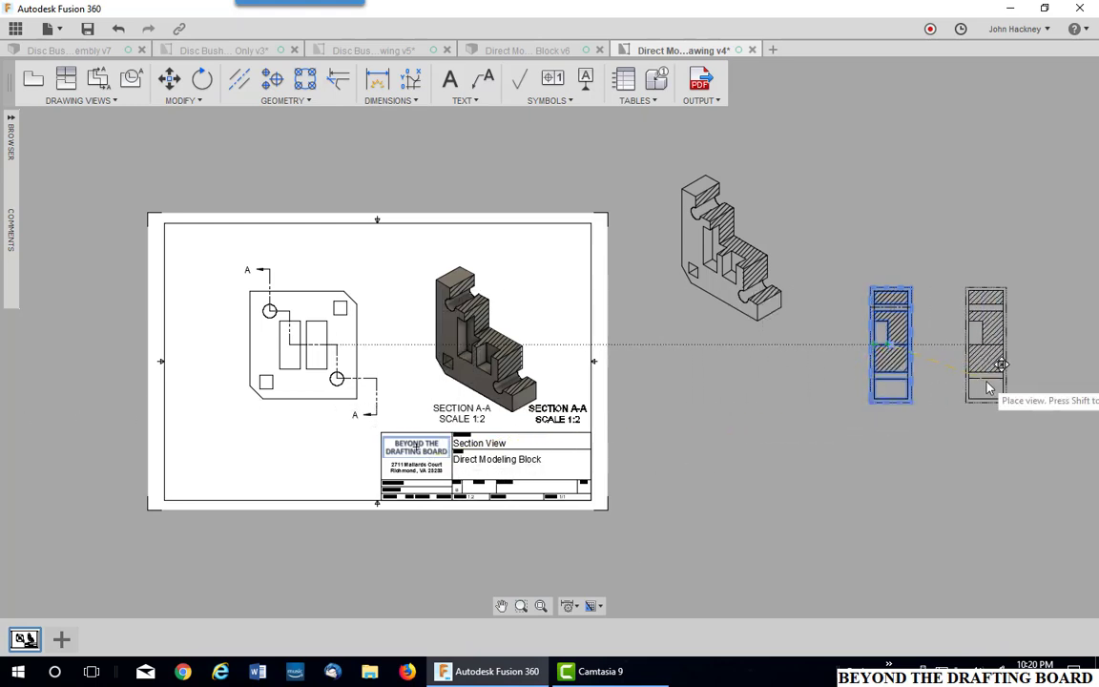
Drop the section view further right and place the SECTION A-A label under the isometric view.
{"action": "left_click", "coordinate": [983, 386]}
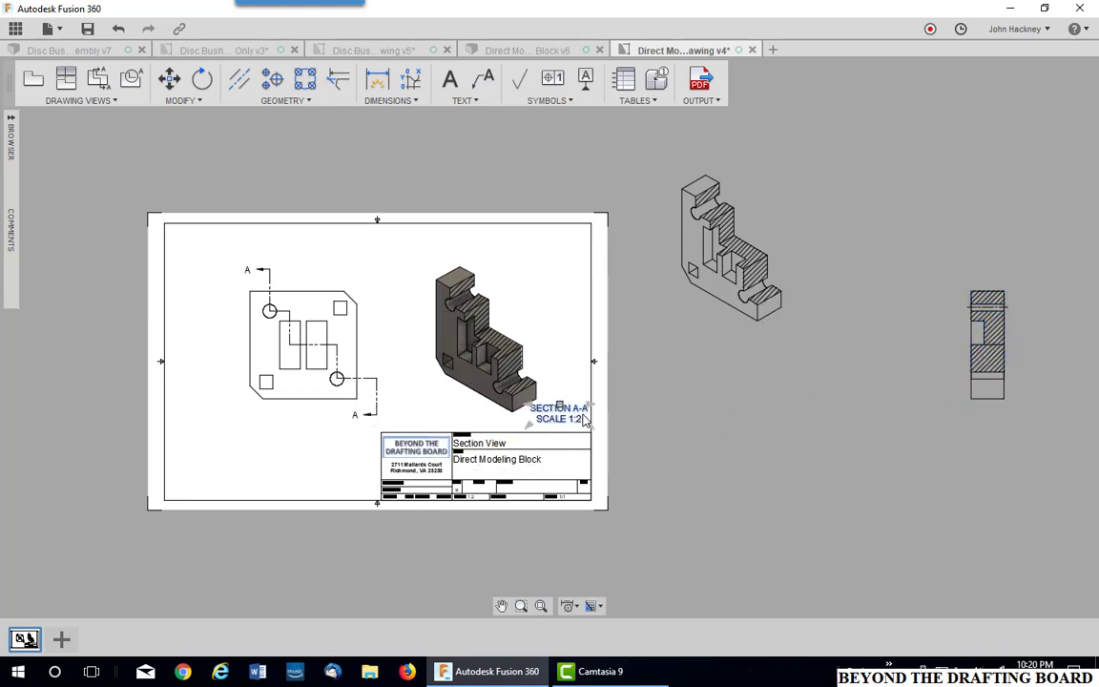
{"action": "left_click", "coordinate": [559, 408]}
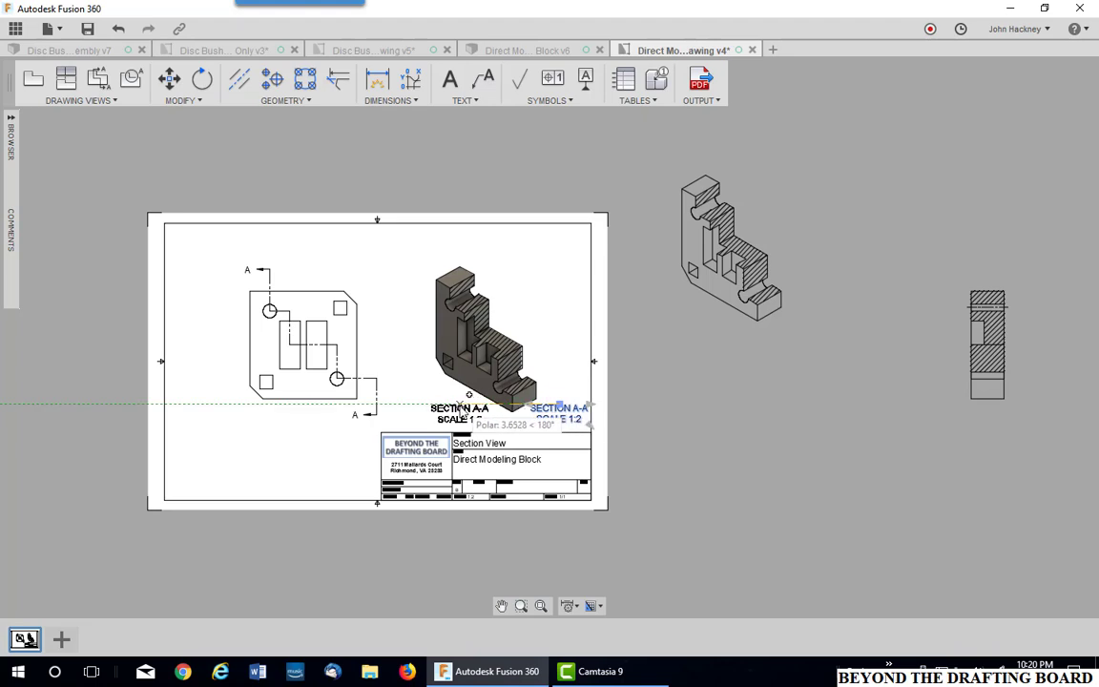
{"action": "left_click", "coordinate": [458, 411]}
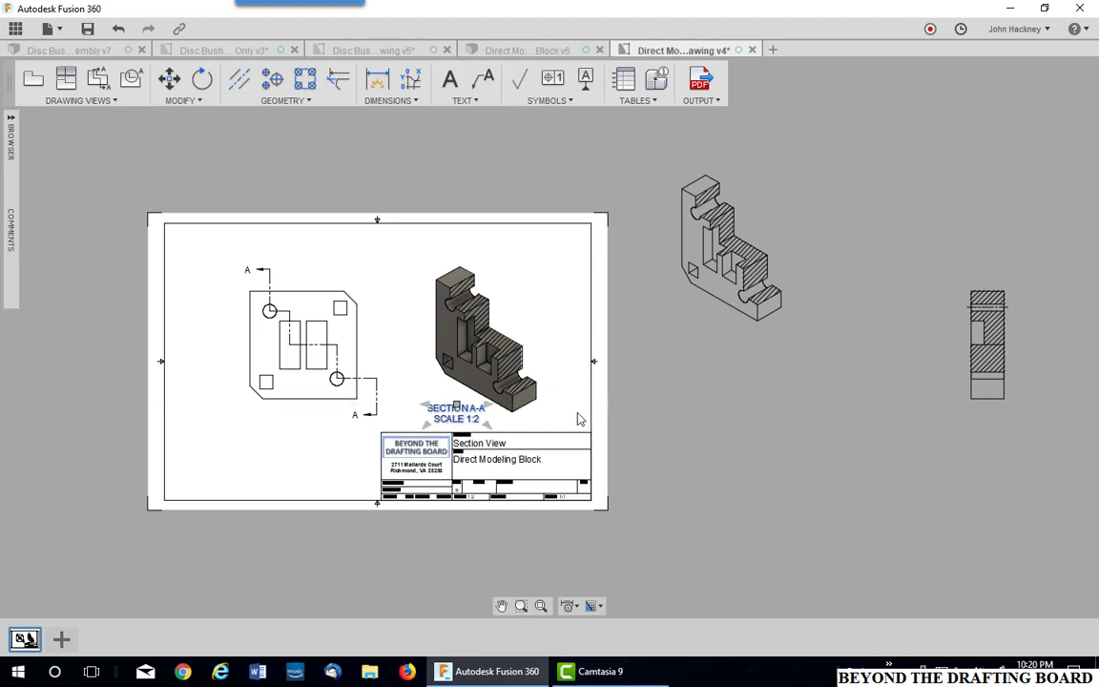
{"action": "left_click", "coordinate": [497, 51]}
In the other Disc Bushing drawing, delete the isometric section view together with balloon 2.
{"action": "left_click", "coordinate": [360, 49]}
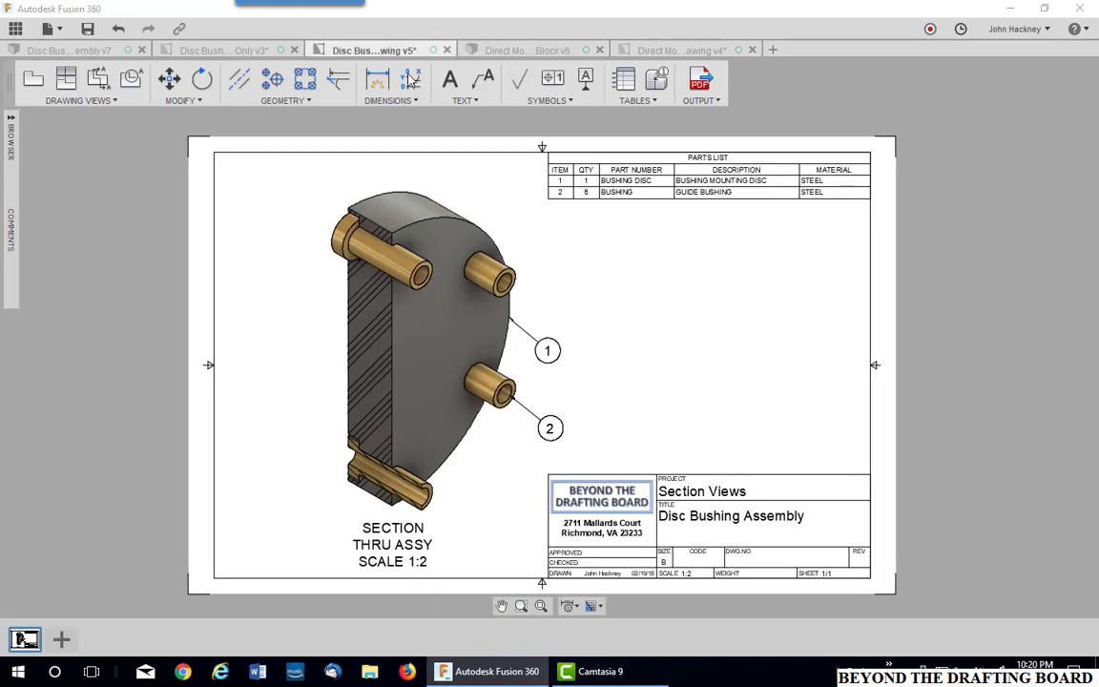
{"action": "scroll", "coordinate": [657, 401], "scroll_direction": "down", "scroll_amount": 2}
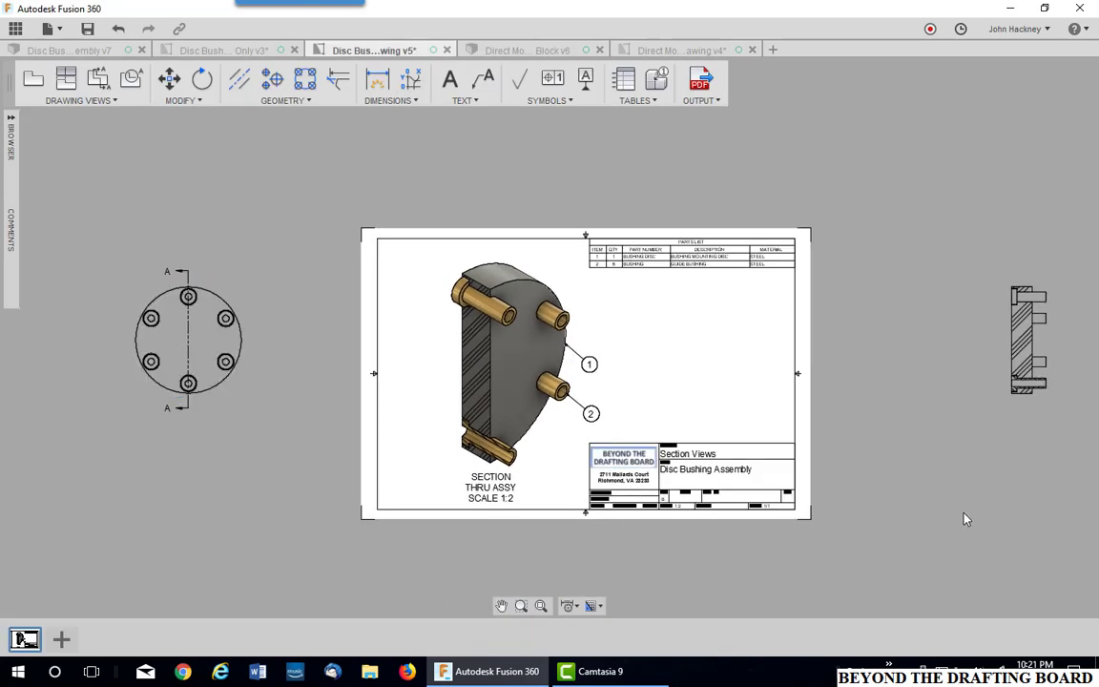
{"action": "left_click", "coordinate": [239, 53]}
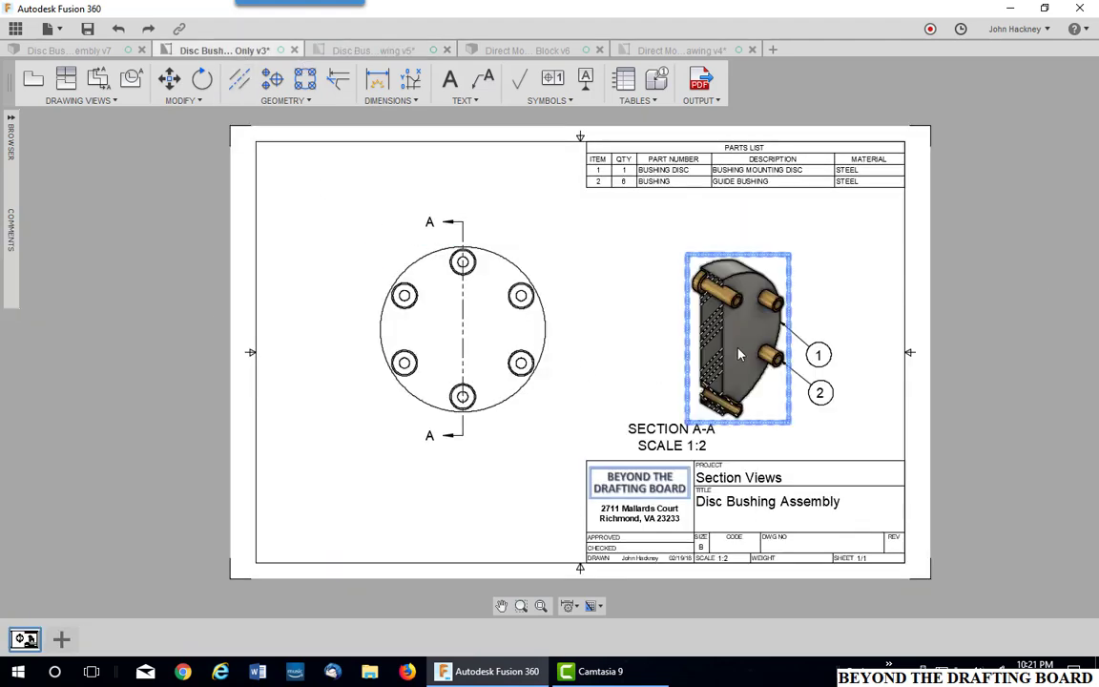
{"action": "right_click", "coordinate": [697, 304]}
{"action": "left_click", "coordinate": [651, 296]}
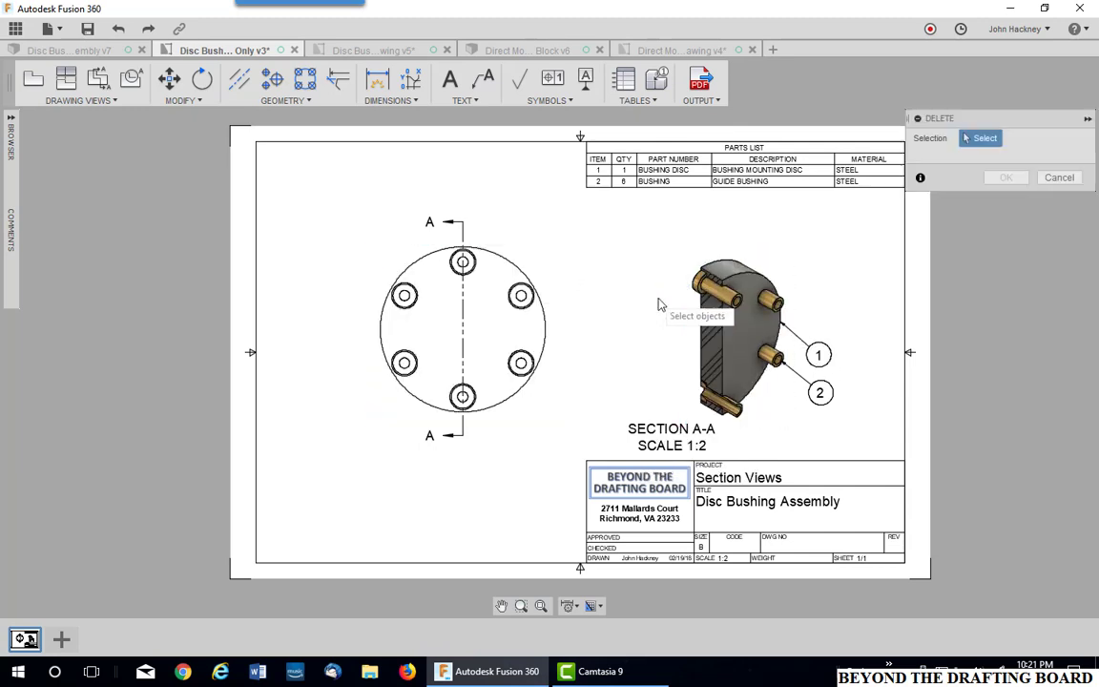
{"action": "left_click", "coordinate": [803, 372]}
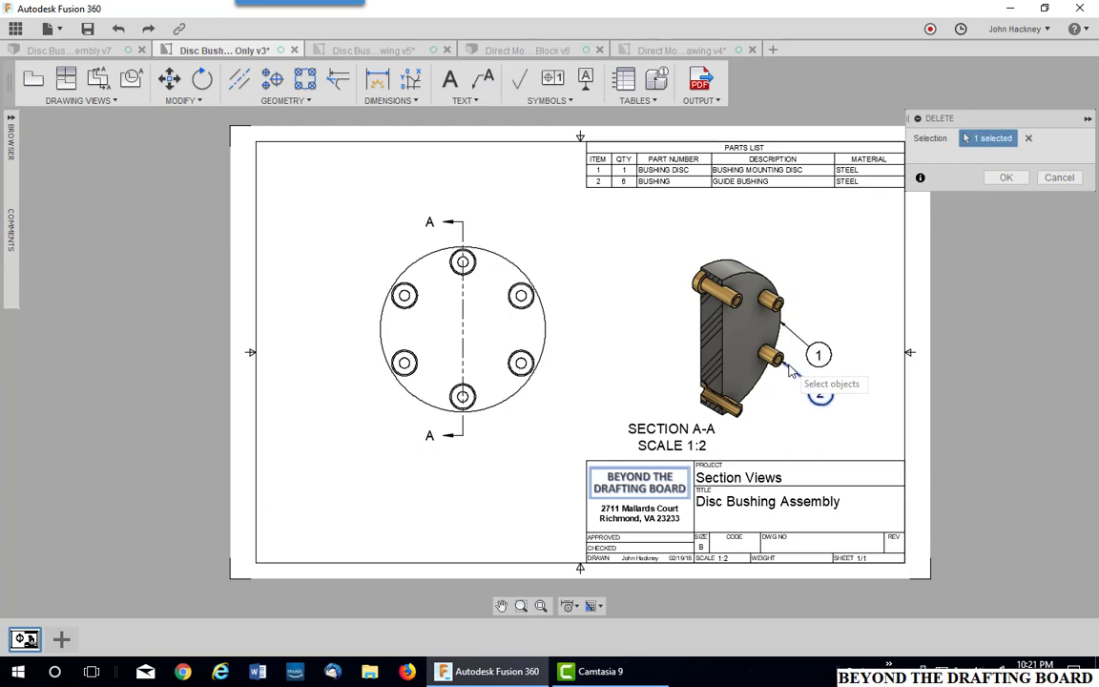
{"action": "left_click", "coordinate": [788, 334]}
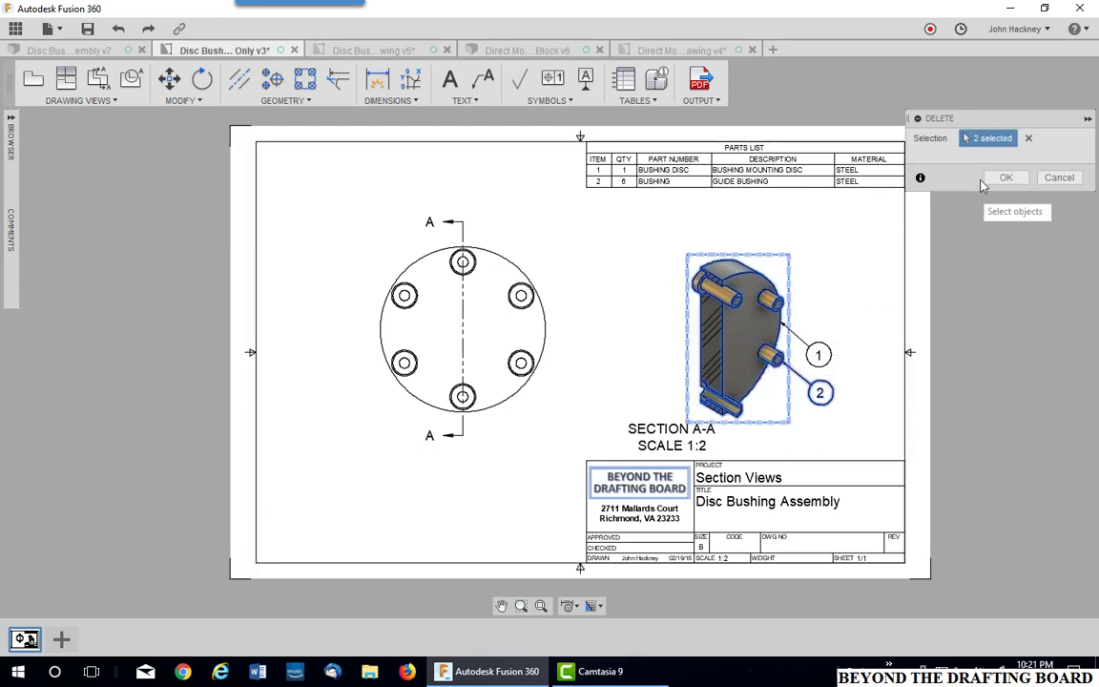
{"action": "left_click", "coordinate": [1004, 178]}
Delete balloon 1 and the A-A section line from the front view.
{"action": "left_click", "coordinate": [869, 404]}
{"action": "left_click", "coordinate": [759, 302]}
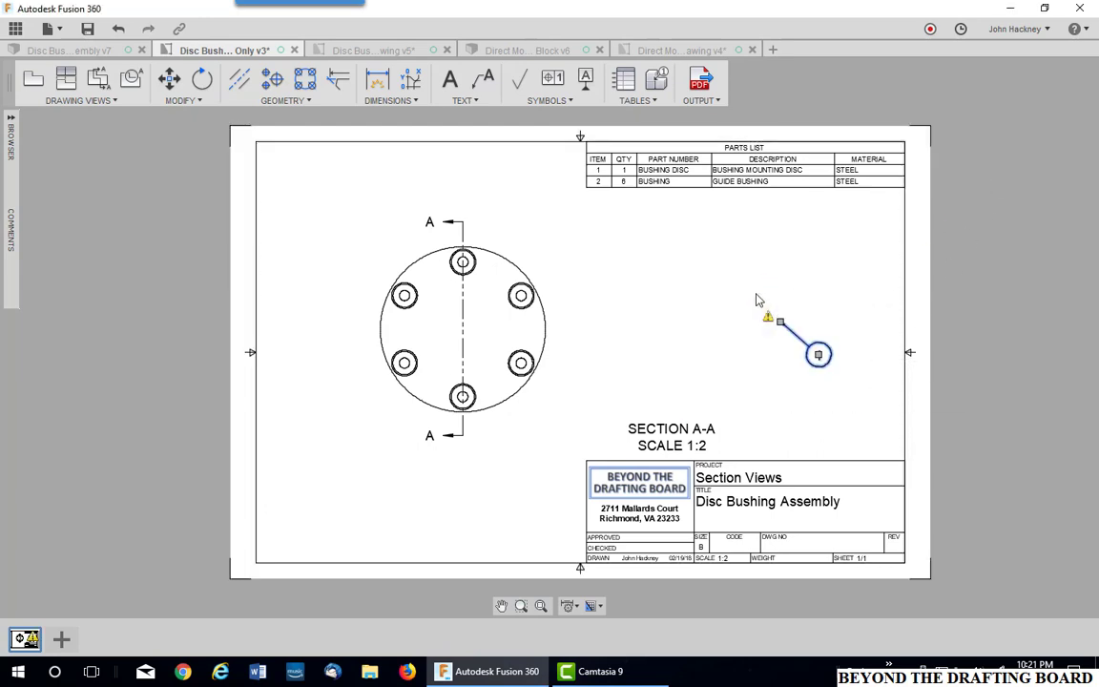
{"action": "key", "text": "Delete"}
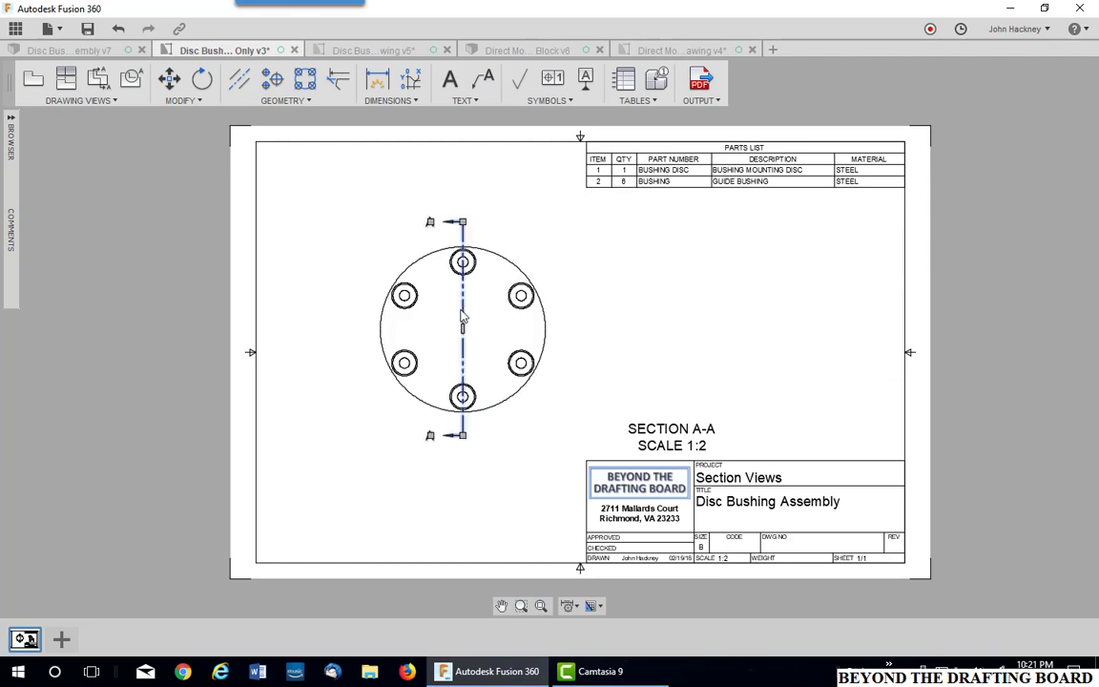
{"action": "right_click", "coordinate": [463, 313]}
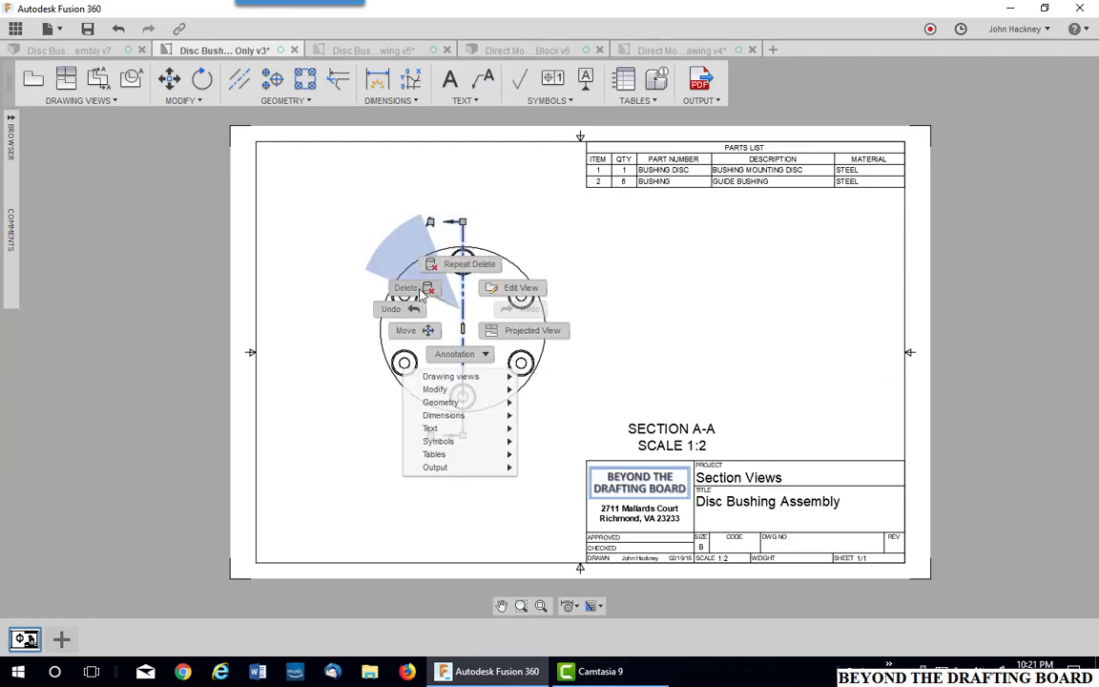
{"action": "left_click", "coordinate": [464, 270]}
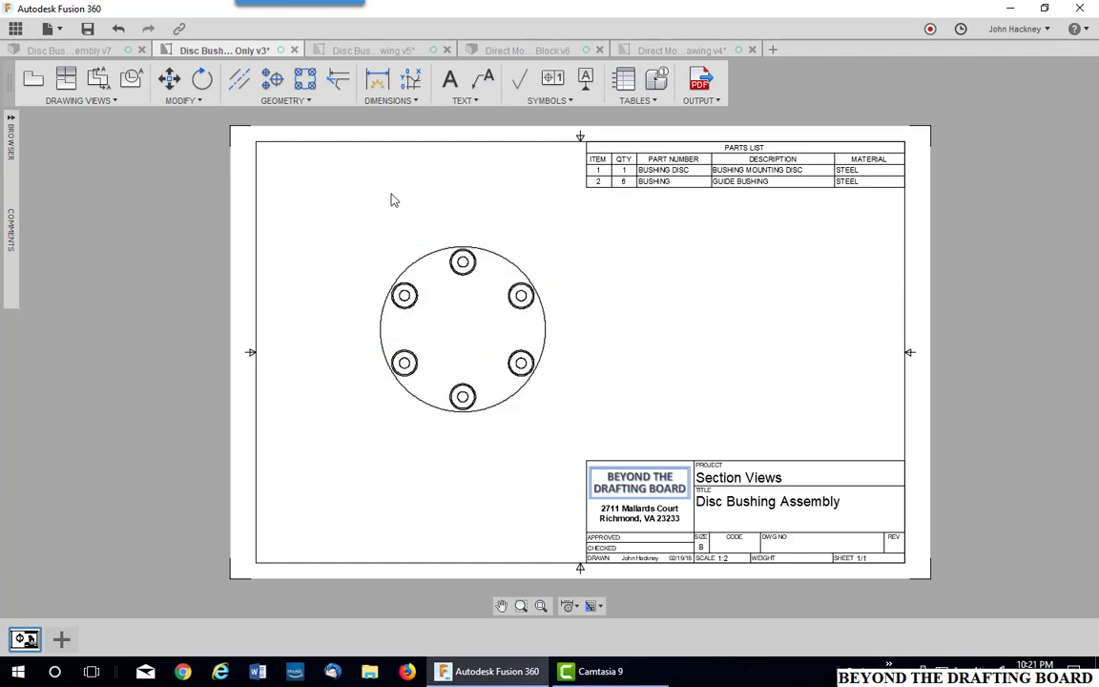
Cut section A-A from the circle's top, through its centre, to the lower-right hole, placed right of the sheet.
{"action": "left_click", "coordinate": [98, 80]}
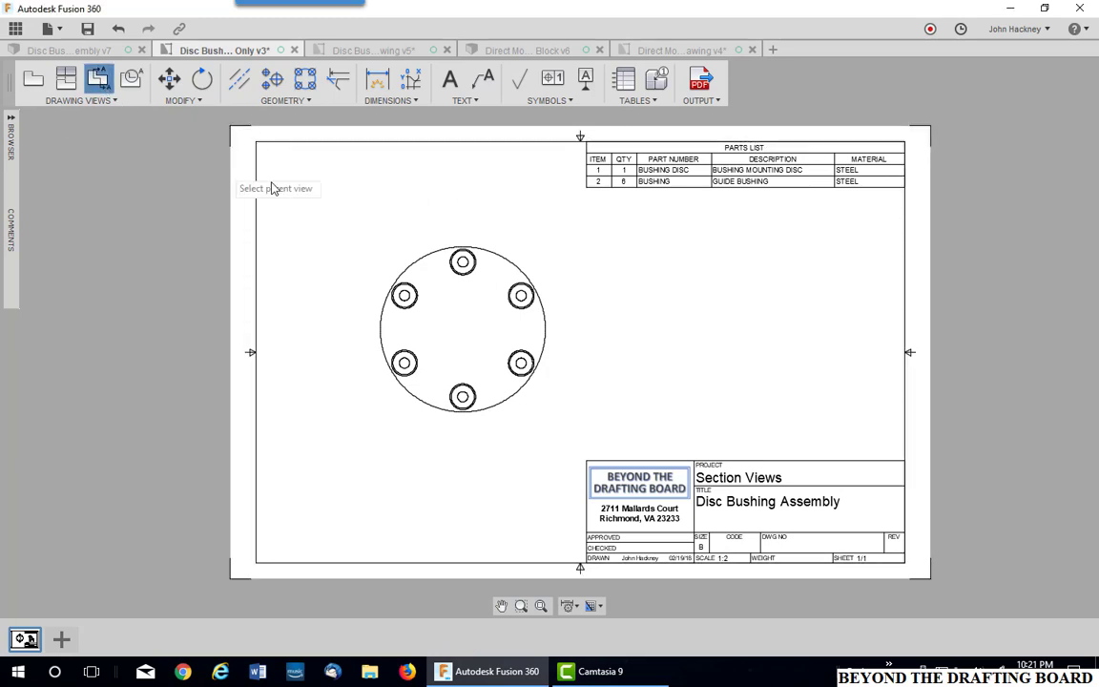
{"action": "left_click", "coordinate": [468, 274]}
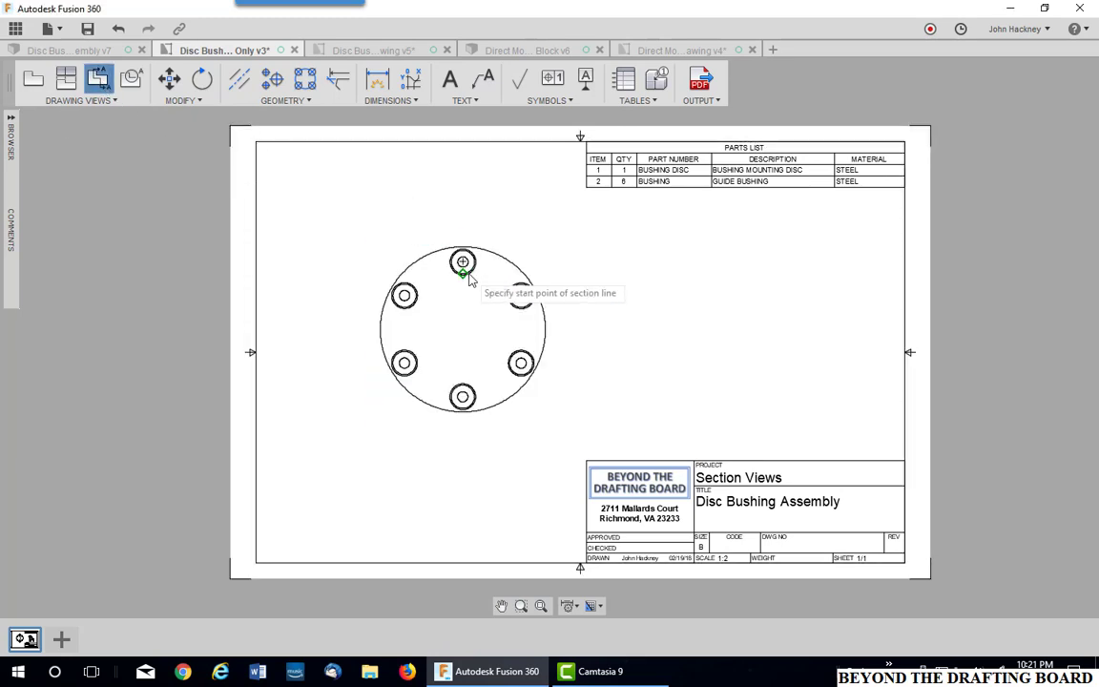
{"action": "left_click", "coordinate": [463, 250]}
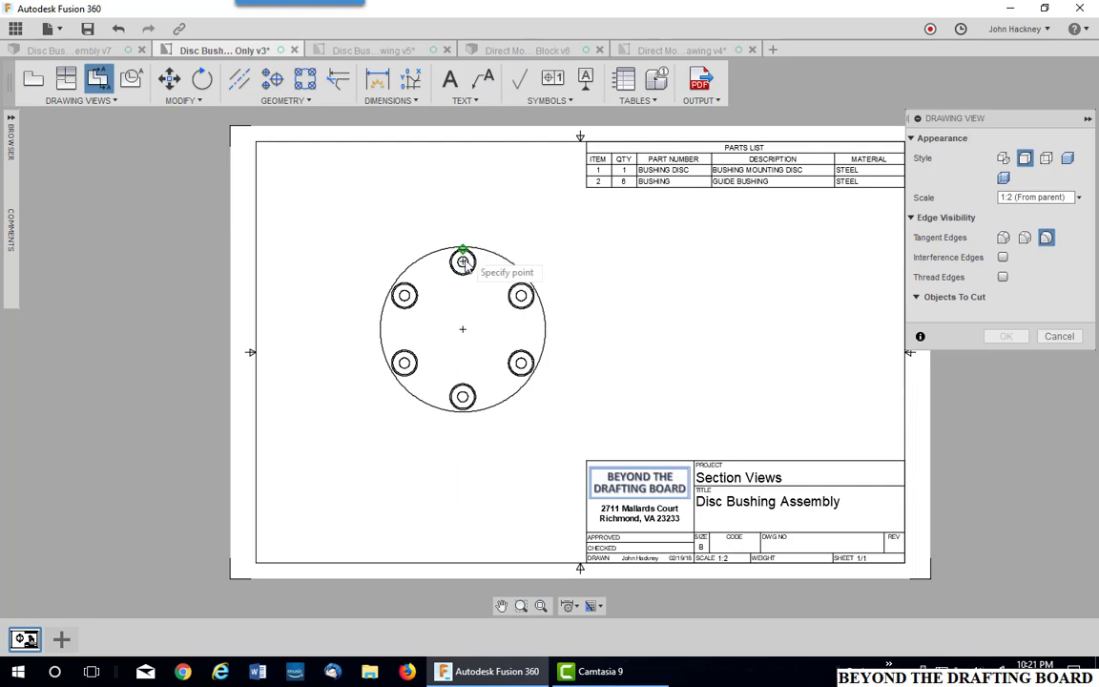
{"action": "left_click", "coordinate": [463, 329]}
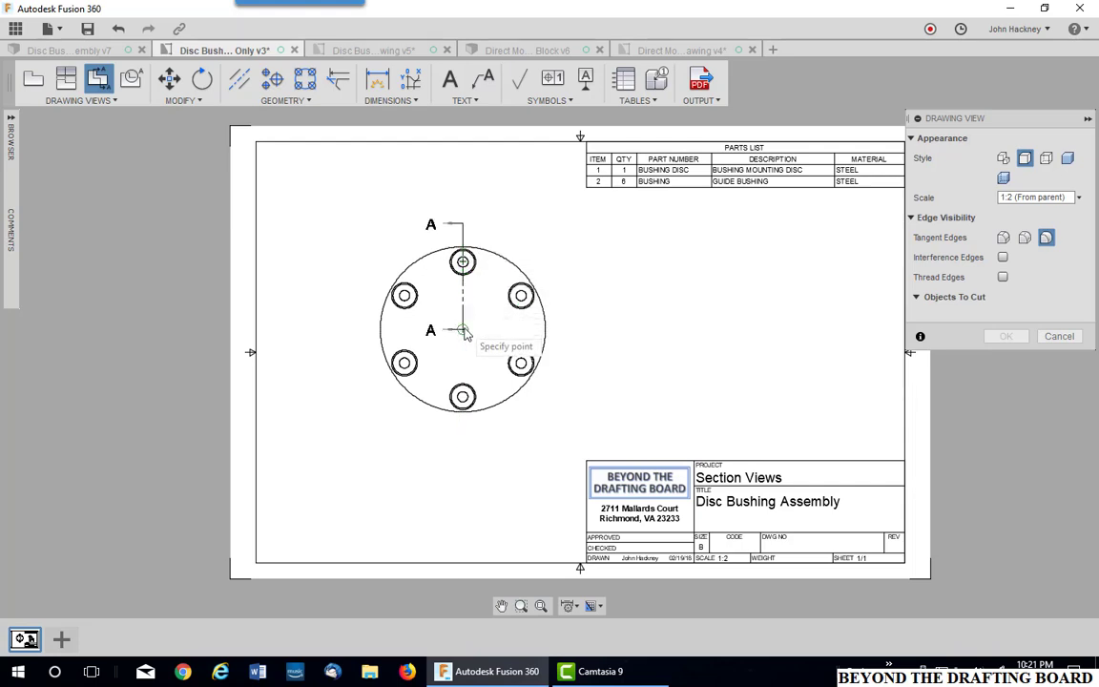
{"action": "left_click", "coordinate": [522, 364]}
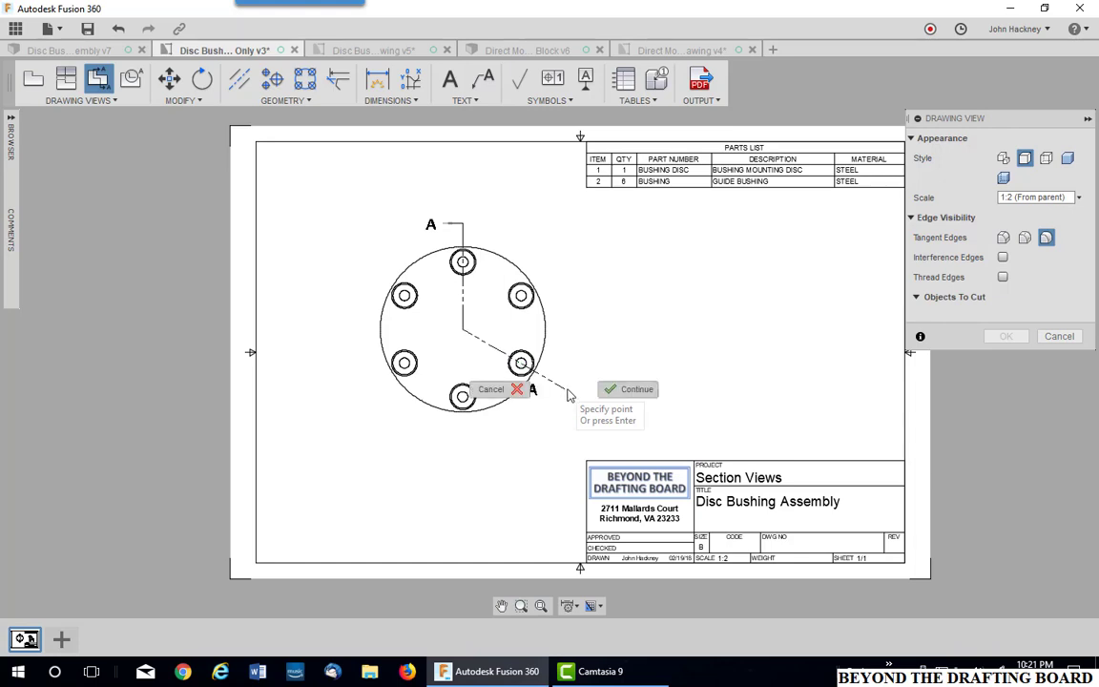
{"action": "left_click", "coordinate": [622, 389]}
{"action": "middle_click_drag", "start_coordinate": [780, 361], "coordinate": [480, 354]}
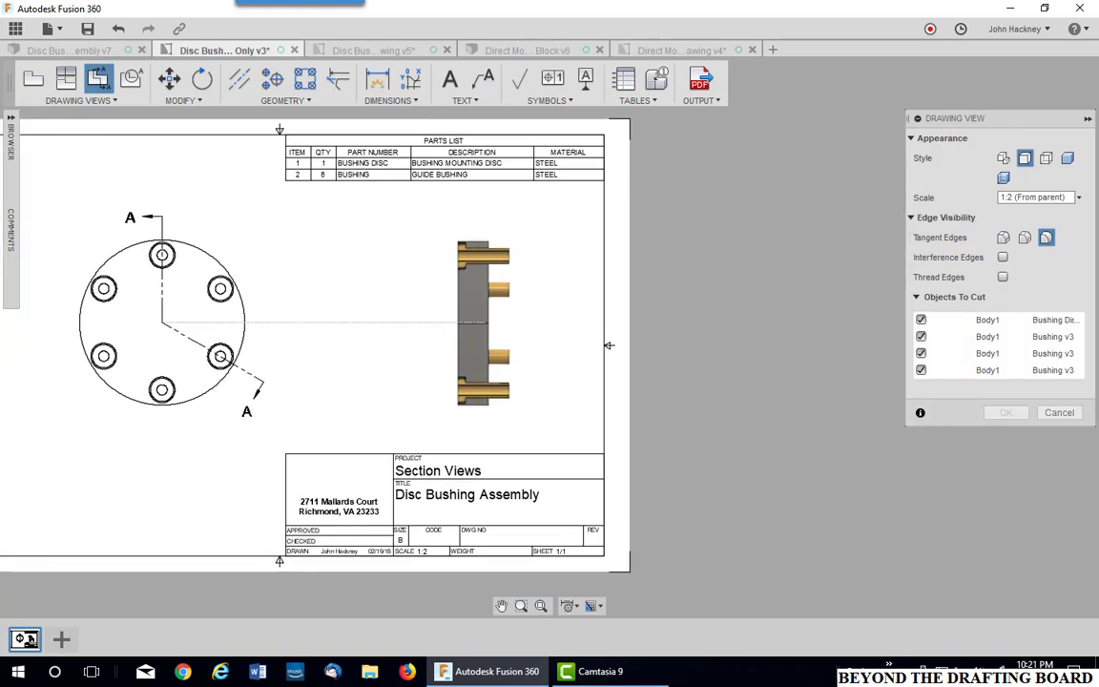
{"action": "left_click", "coordinate": [776, 324]}
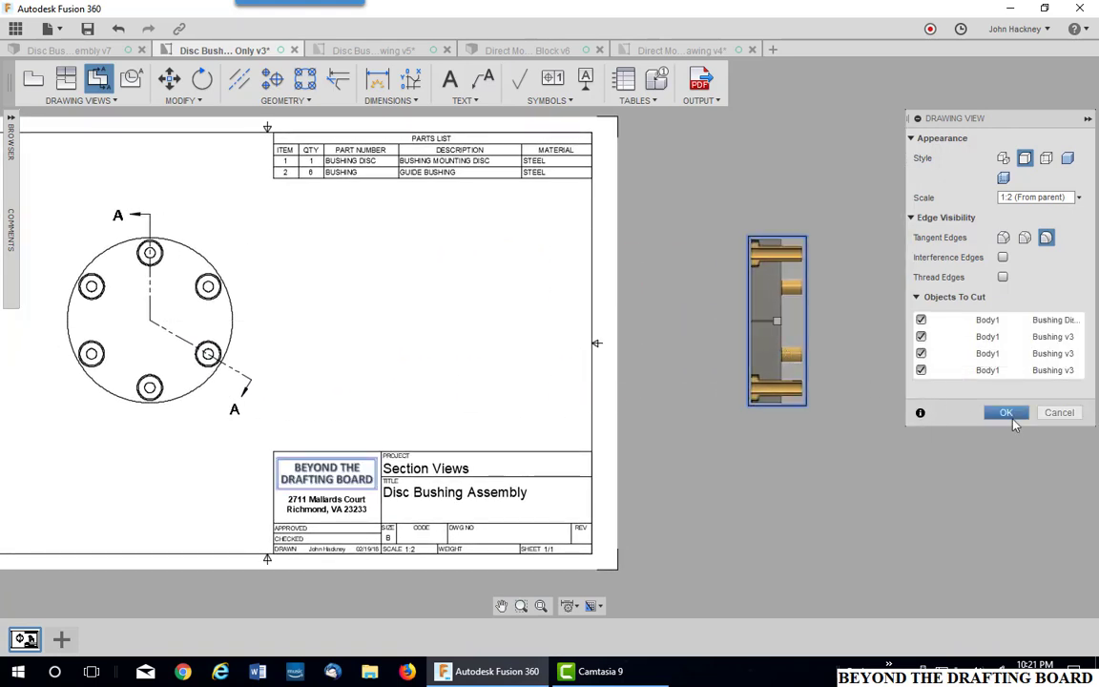
{"action": "left_click", "coordinate": [1011, 417]}
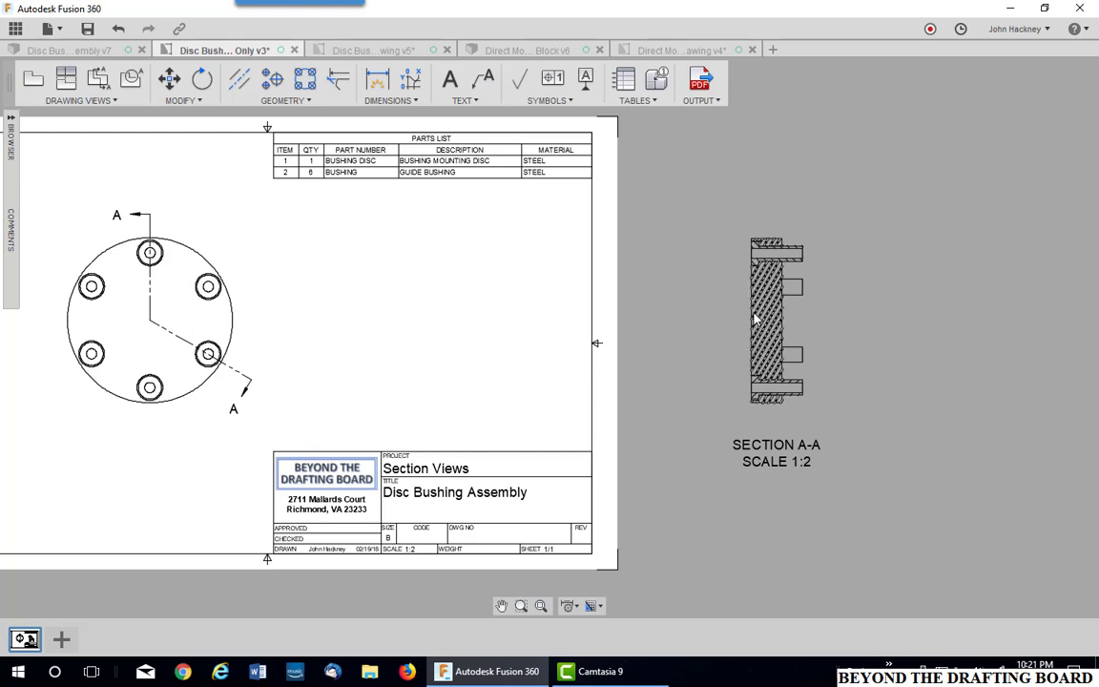
Try projecting a view from the new section, dismiss the error, and return to the Direct Modeling Block drawing.
{"action": "left_click", "coordinate": [799, 328]}
{"action": "right_click", "coordinate": [799, 327]}
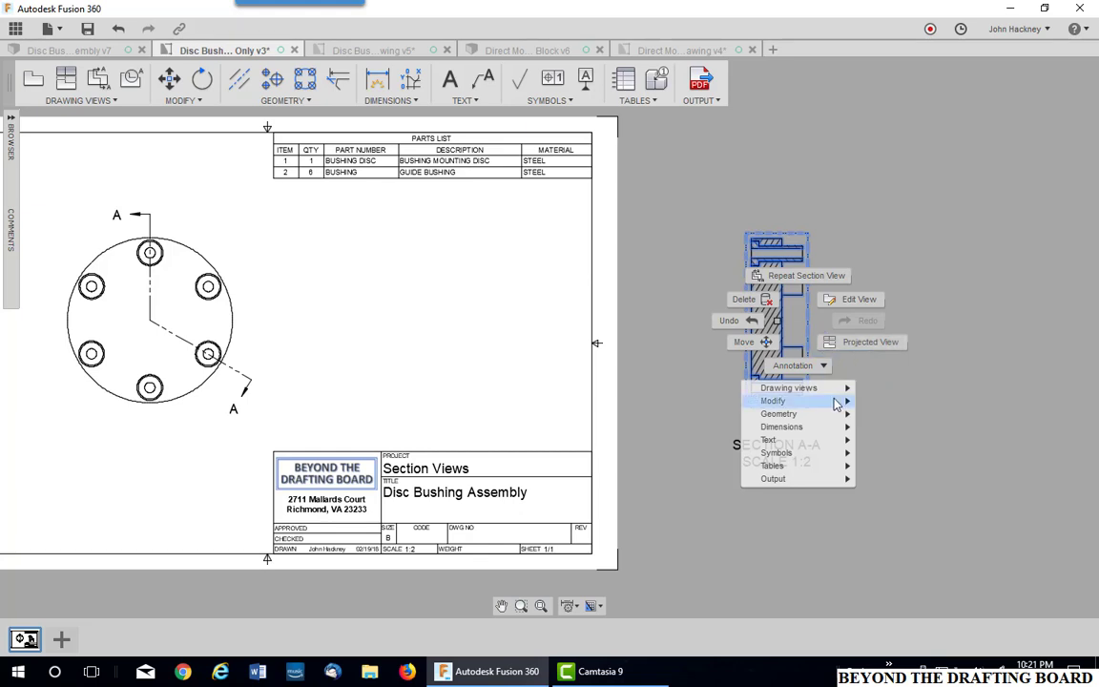
{"action": "mouse_move", "coordinate": [839, 389]}
{"action": "left_click", "coordinate": [883, 402]}
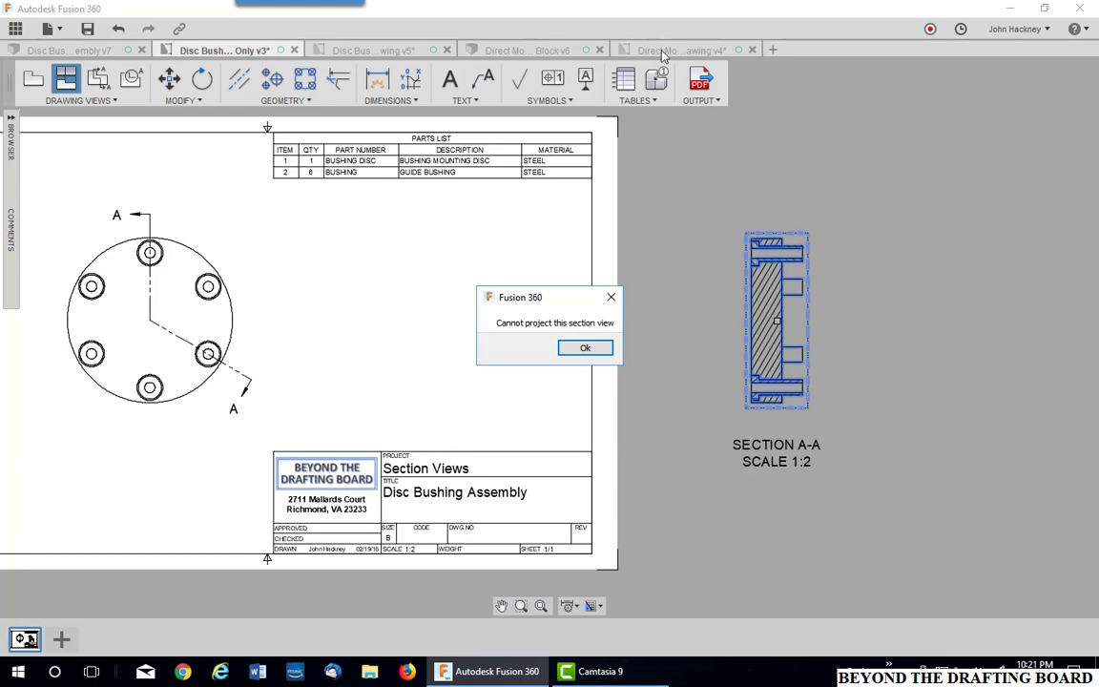
{"action": "key", "text": "Return"}
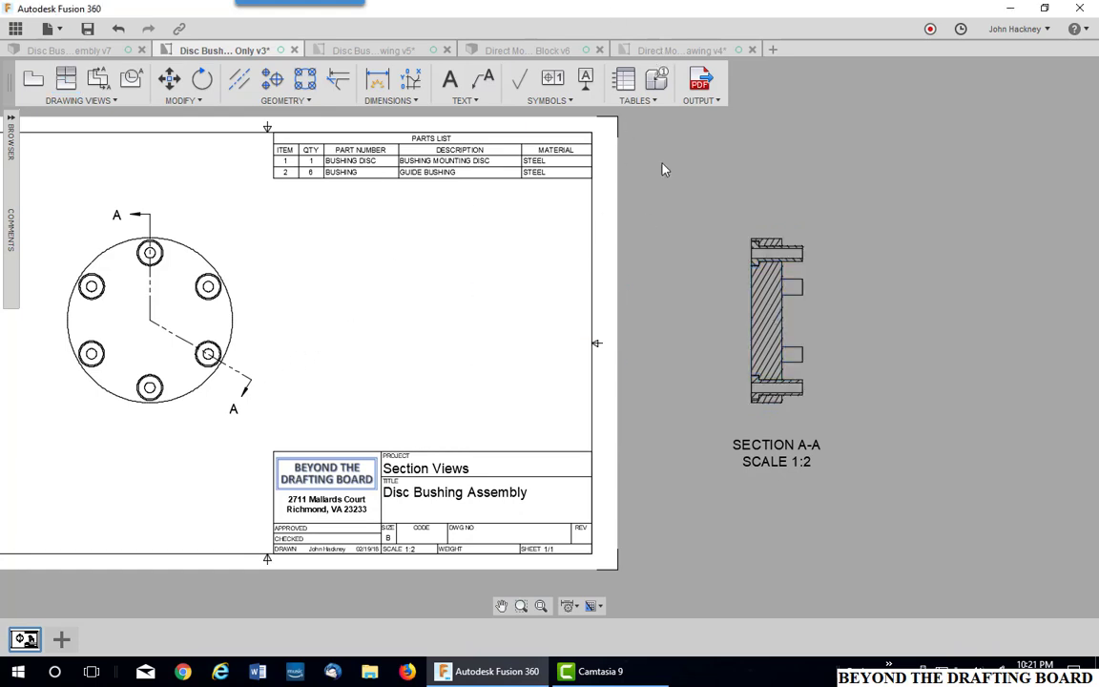
{"action": "left_click", "coordinate": [675, 50]}
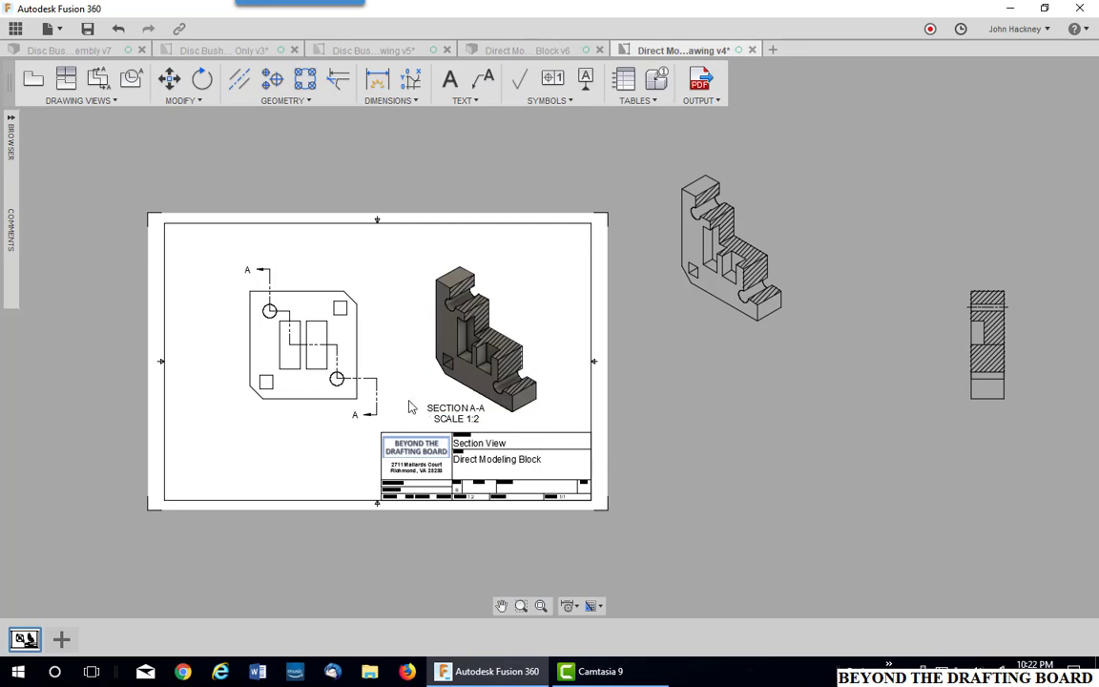